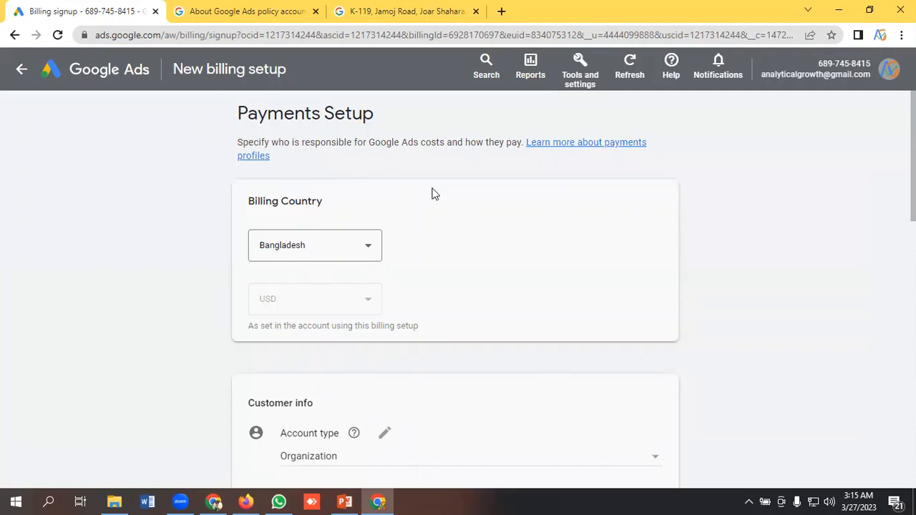
- Keep Bangladesh as the billing country and set the customer account type to Individual
{"action": "left_click", "coordinate": [315, 258]}
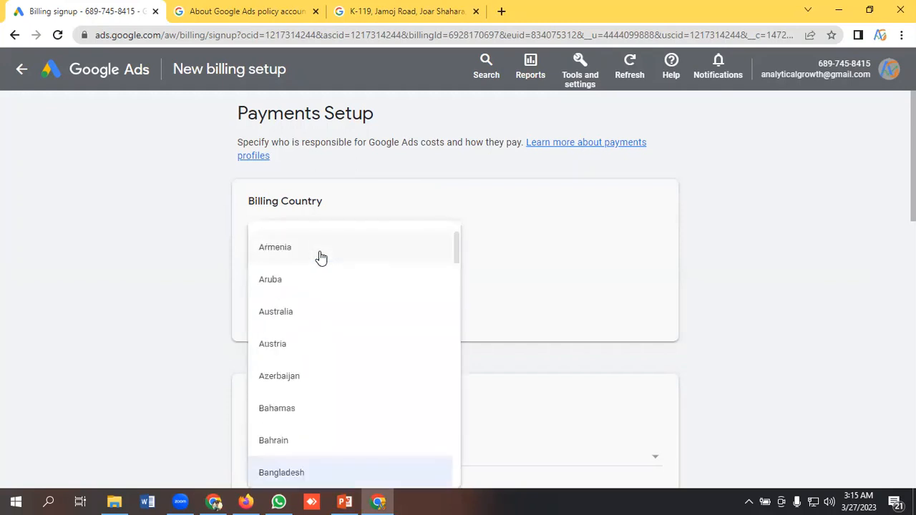
{"action": "left_click", "coordinate": [395, 212]}
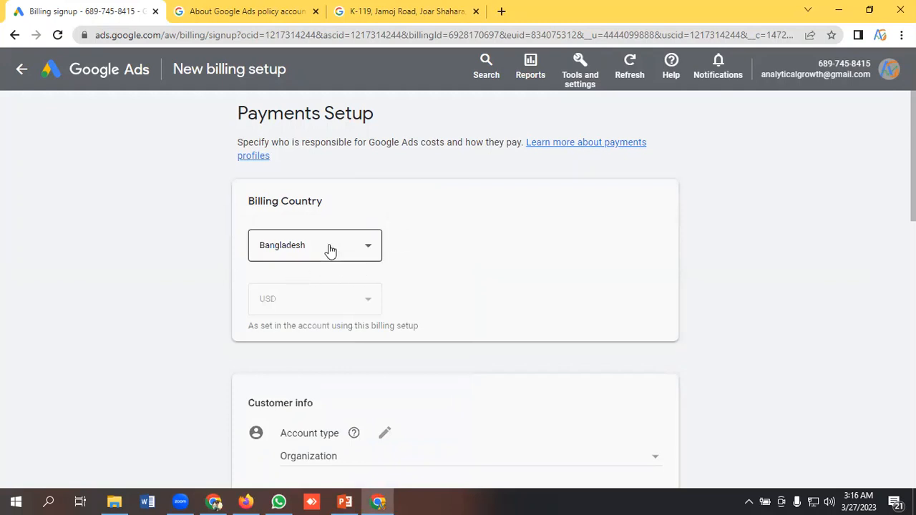
{"action": "scroll", "coordinate": [392, 267], "scroll_direction": "down", "scroll_amount": 2}
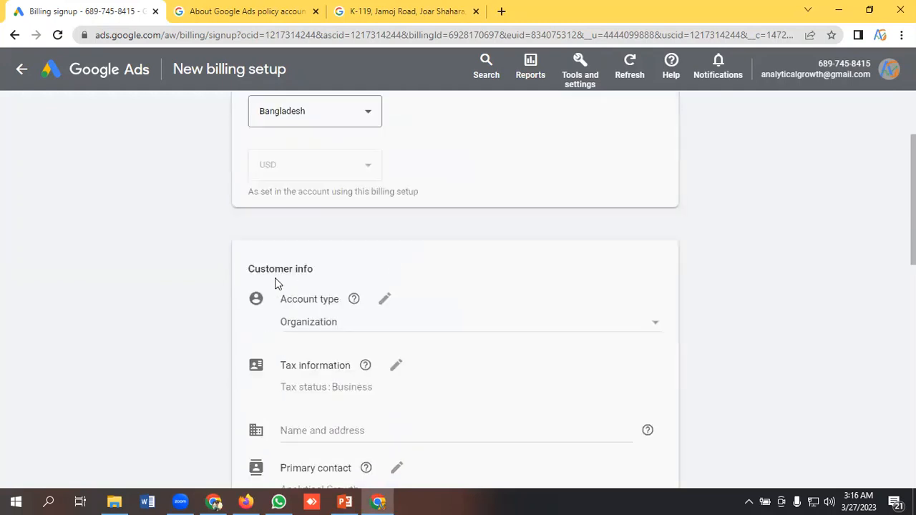
{"action": "scroll", "coordinate": [309, 279], "scroll_direction": "down", "scroll_amount": 1}
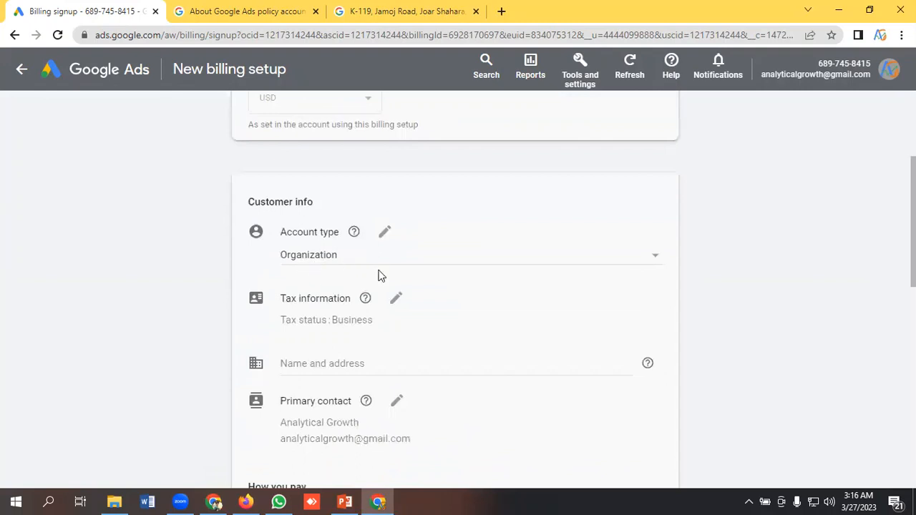
{"action": "left_click", "coordinate": [343, 262]}
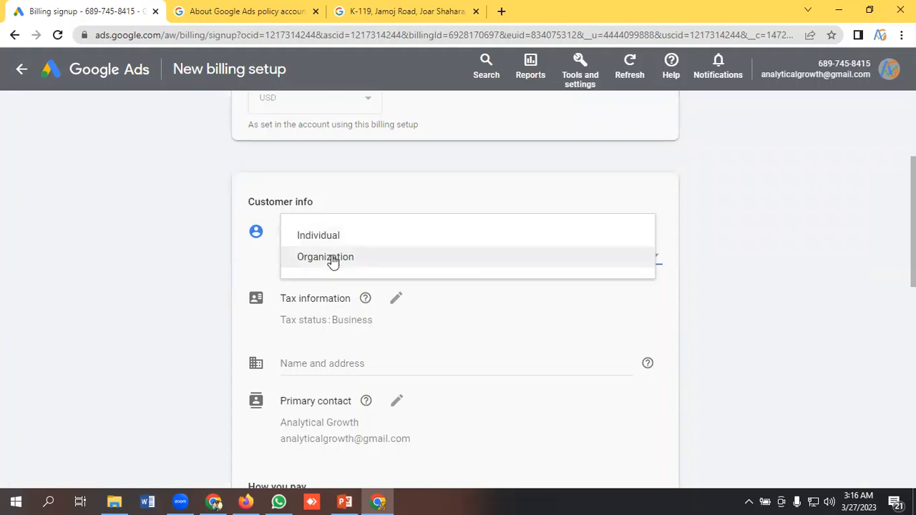
{"action": "left_click", "coordinate": [332, 262]}
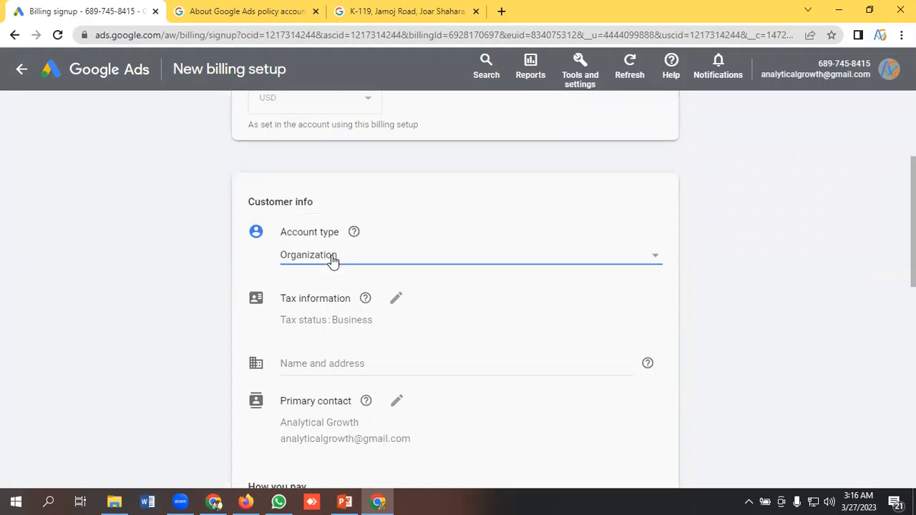
{"action": "left_click", "coordinate": [368, 263]}
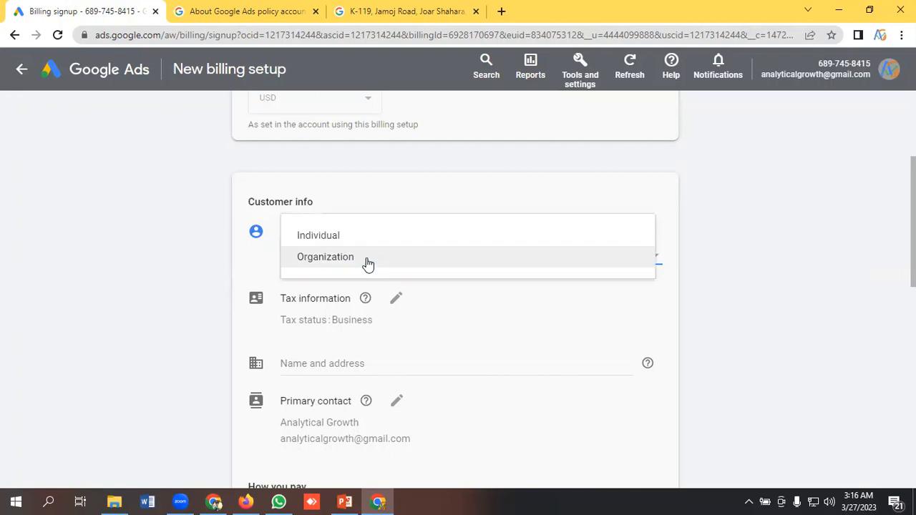
{"action": "left_click", "coordinate": [316, 241]}
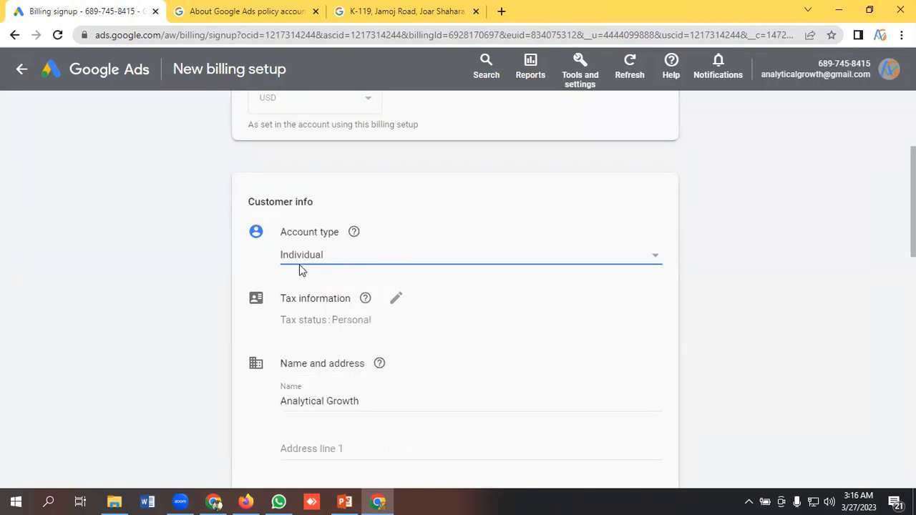
- Review the tax information details, leaving the optional business identification number blank
{"action": "scroll", "coordinate": [389, 267], "scroll_direction": "down", "scroll_amount": 1}
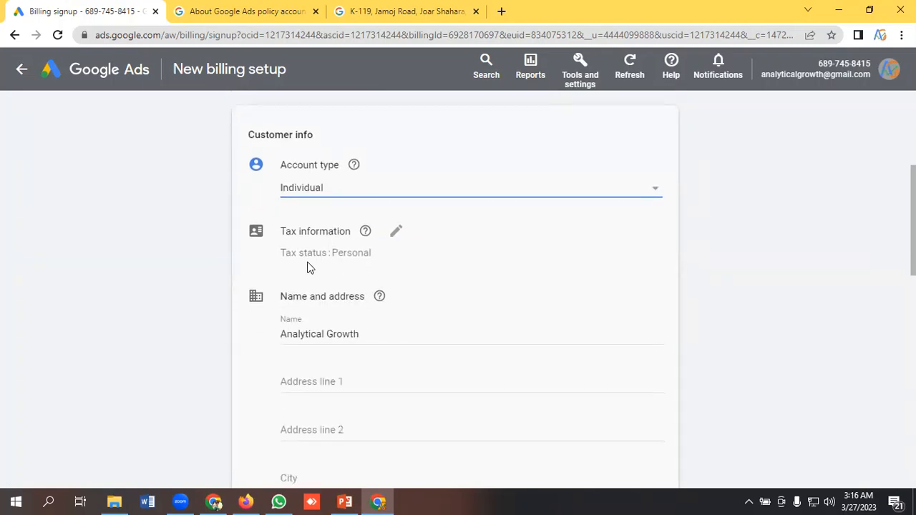
{"action": "left_click", "coordinate": [308, 254]}
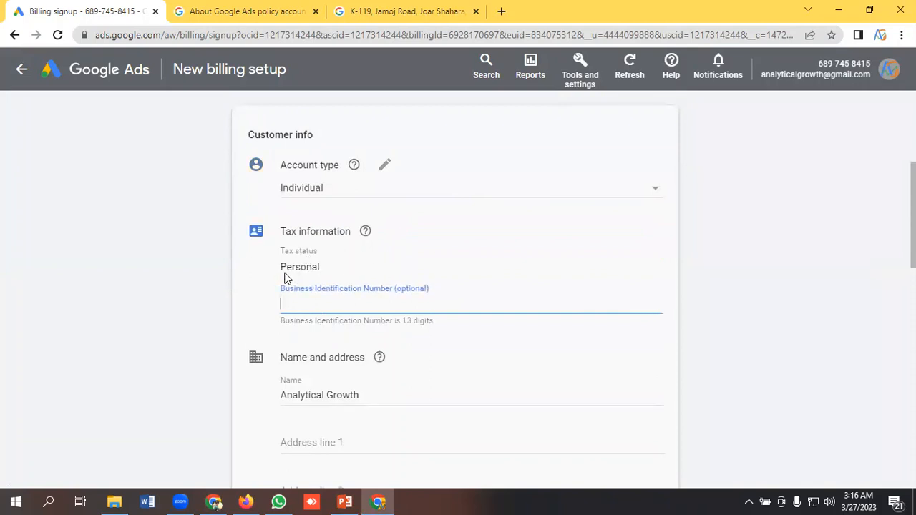
{"action": "left_click", "coordinate": [243, 281]}
{"action": "scroll", "coordinate": [368, 258], "scroll_direction": "down", "scroll_amount": 2}
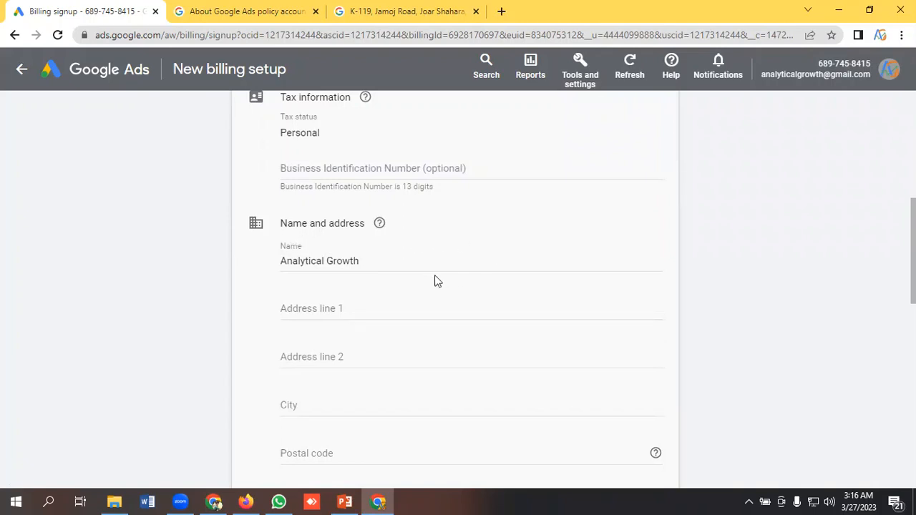
- Fill address line 1 with the street address copied from the Google search tab, cutting out the city, postal code and country
{"action": "left_click", "coordinate": [380, 261]}
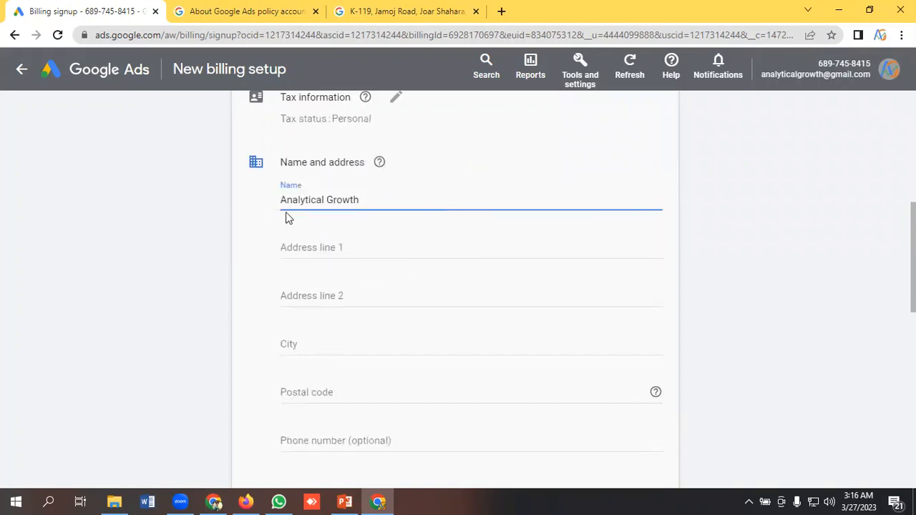
{"action": "left_click", "coordinate": [345, 249]}
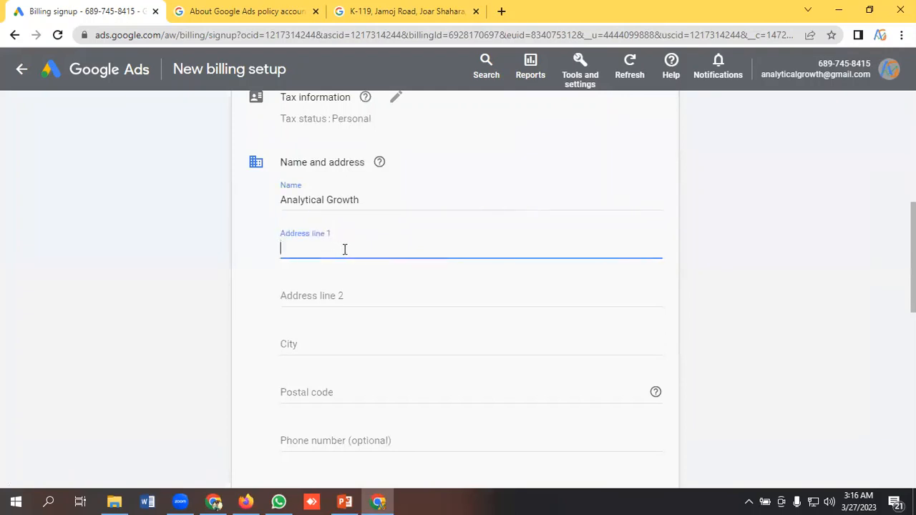
{"action": "left_click", "coordinate": [356, 10]}
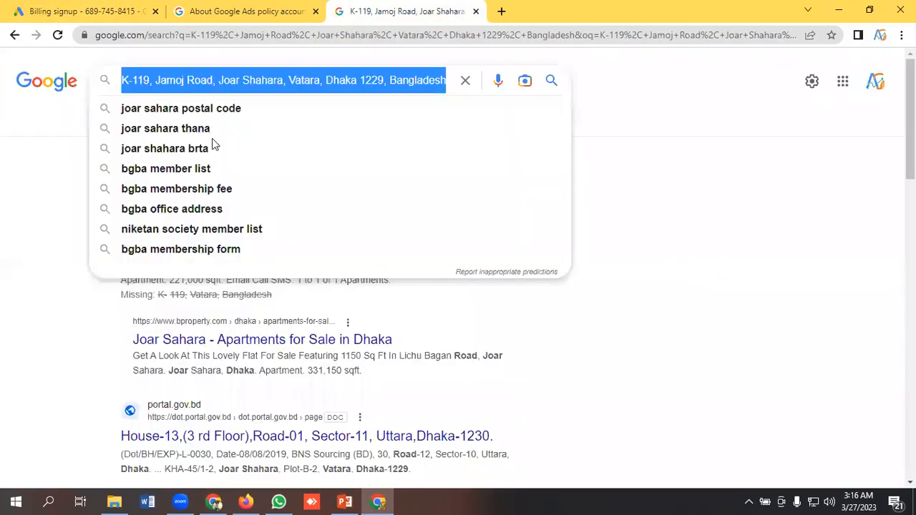
{"action": "right_click", "coordinate": [208, 77]}
{"action": "left_click", "coordinate": [222, 127]}
{"action": "left_click", "coordinate": [91, 5]}
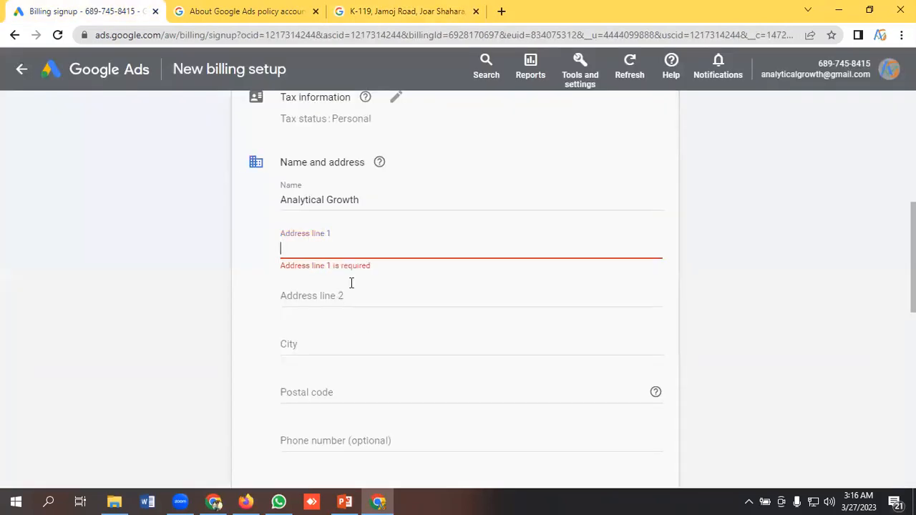
{"action": "left_click", "coordinate": [319, 251]}
{"action": "key", "text": "ctrl+v"}
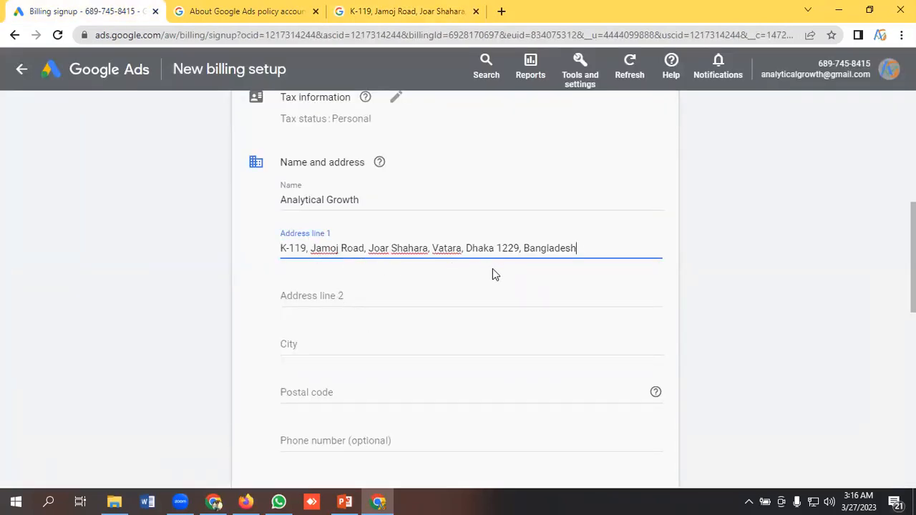
{"action": "left_click_drag", "start_coordinate": [463, 248], "coordinate": [590, 247]}
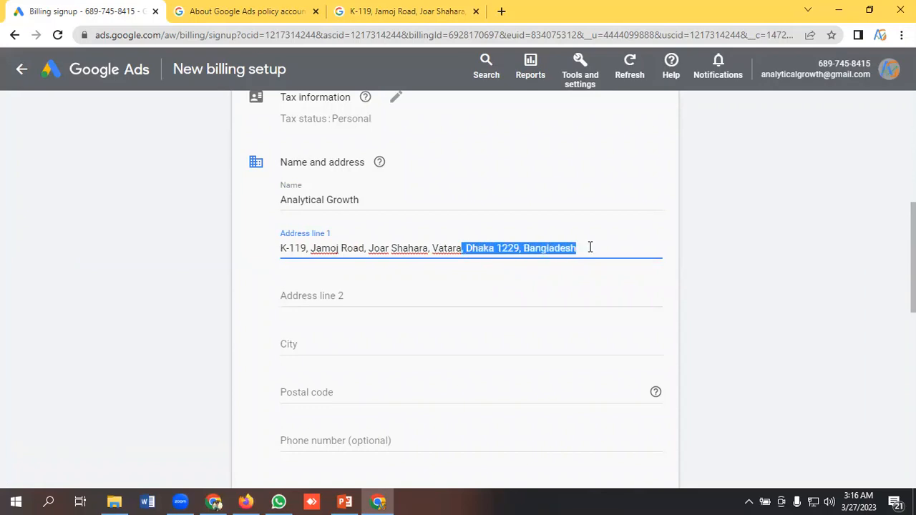
{"action": "key", "text": "BackSpace"}
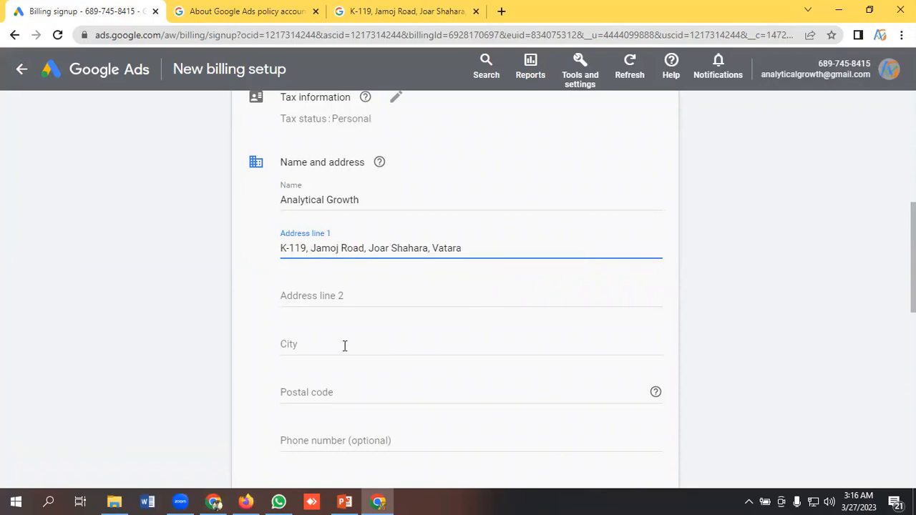
- Paste the cut address text into the City field and trim it to the city name, cutting out the postal code and country
{"action": "left_click", "coordinate": [344, 346]}
{"action": "type", "text": "SD"}
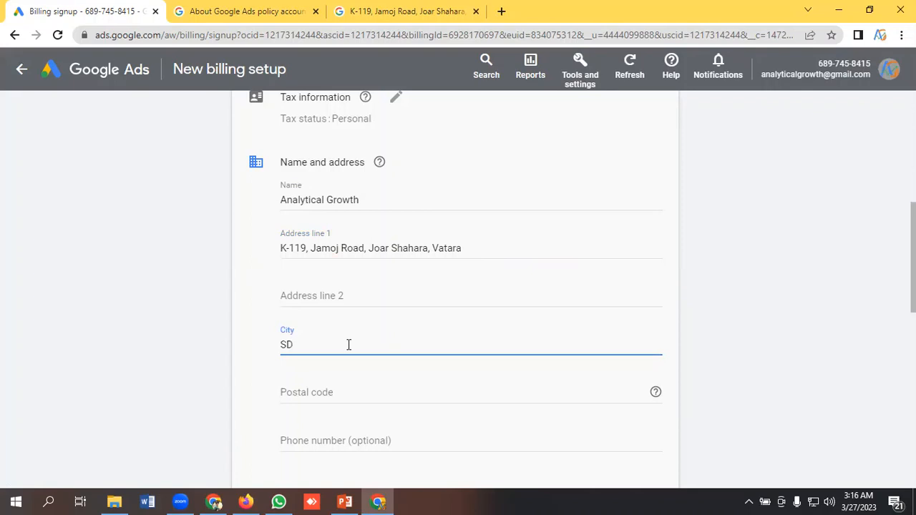
{"action": "key", "text": "BackSpace"}
{"action": "key", "text": "BackSpace"}
{"action": "key", "text": "ctrl+v"}
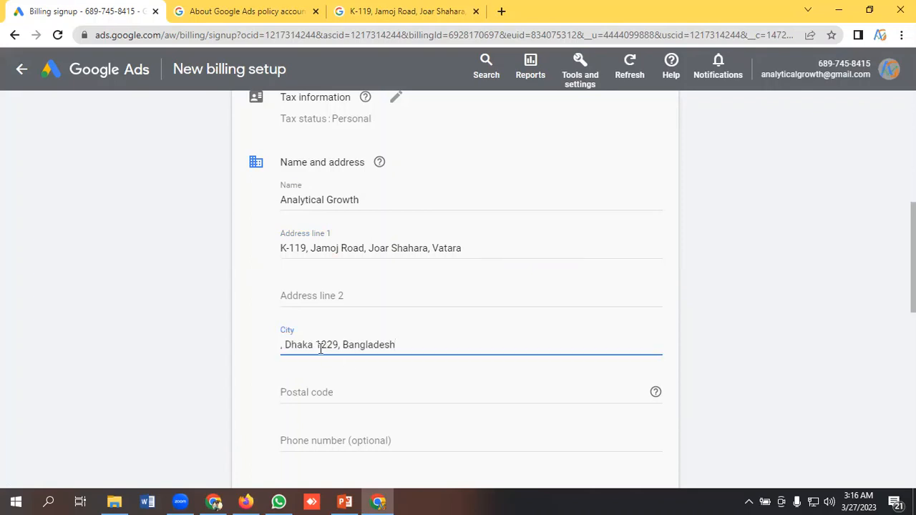
{"action": "left_click", "coordinate": [284, 346]}
{"action": "key", "text": "BackSpace"}
{"action": "key", "text": "BackSpace"}
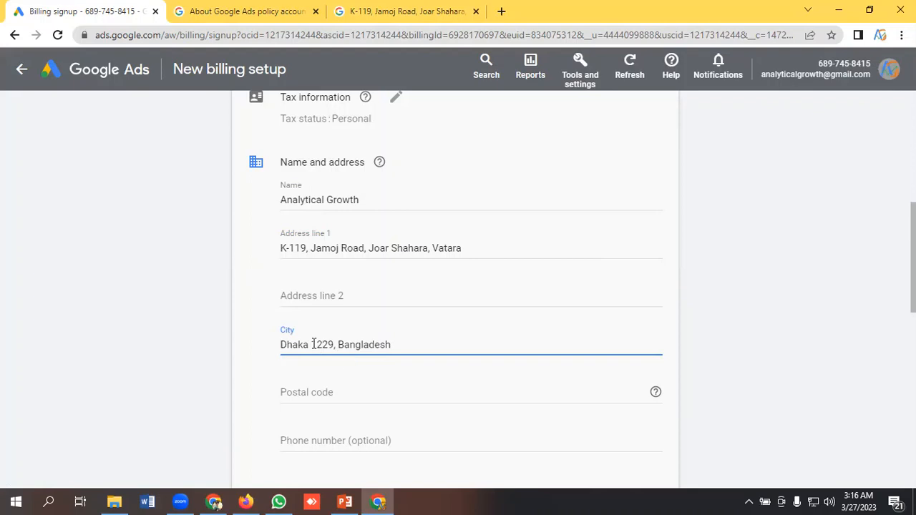
{"action": "left_click_drag", "start_coordinate": [312, 344], "coordinate": [435, 344]}
{"action": "key", "text": "BackSpace"}
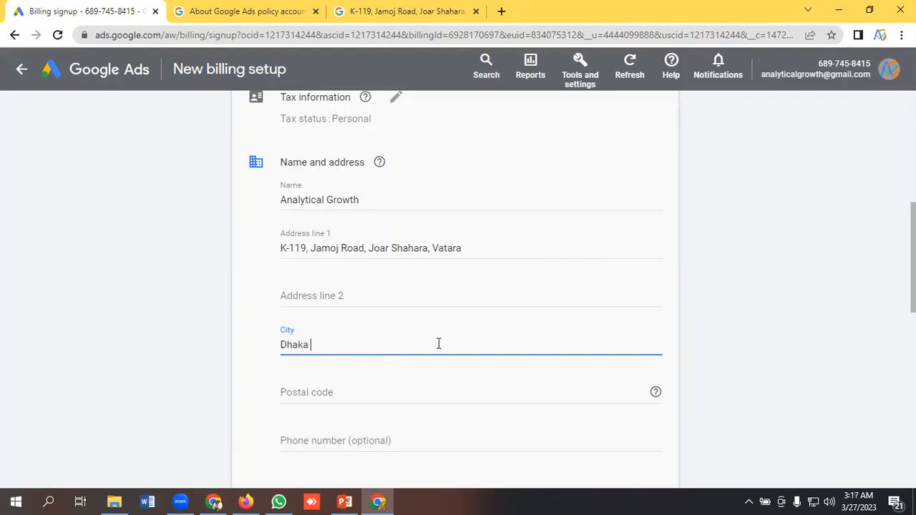
- Fill in the postal code from the cut address text, removing the country name
{"action": "left_click", "coordinate": [343, 394]}
{"action": "key", "text": "ctrl+v"}
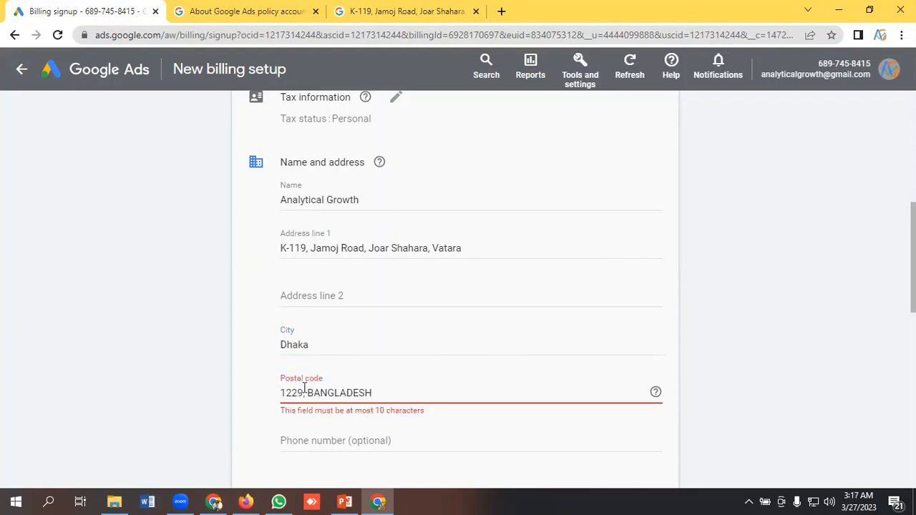
{"action": "left_click_drag", "start_coordinate": [304, 392], "coordinate": [479, 392]}
{"action": "key", "text": "BackSpace"}
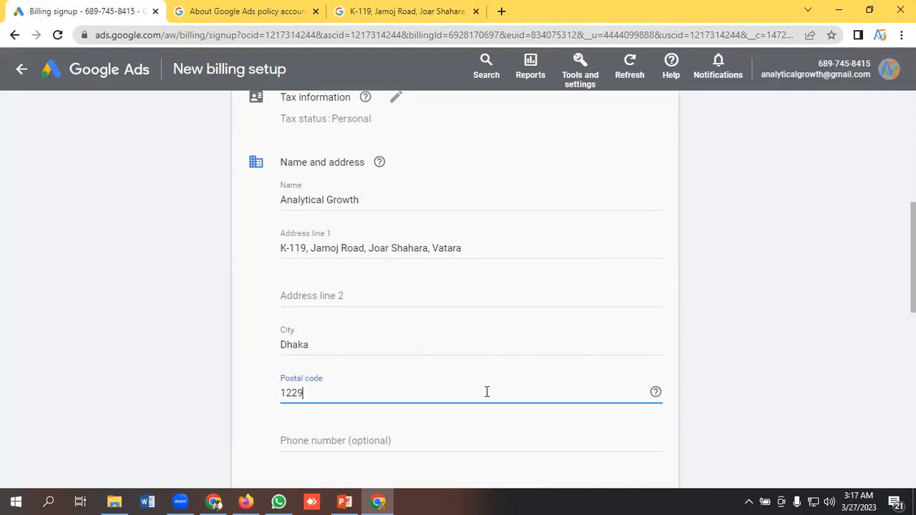
- Check the payment options and choose Automatic payments as the way to pay
{"action": "scroll", "coordinate": [330, 365], "scroll_direction": "down", "scroll_amount": 2}
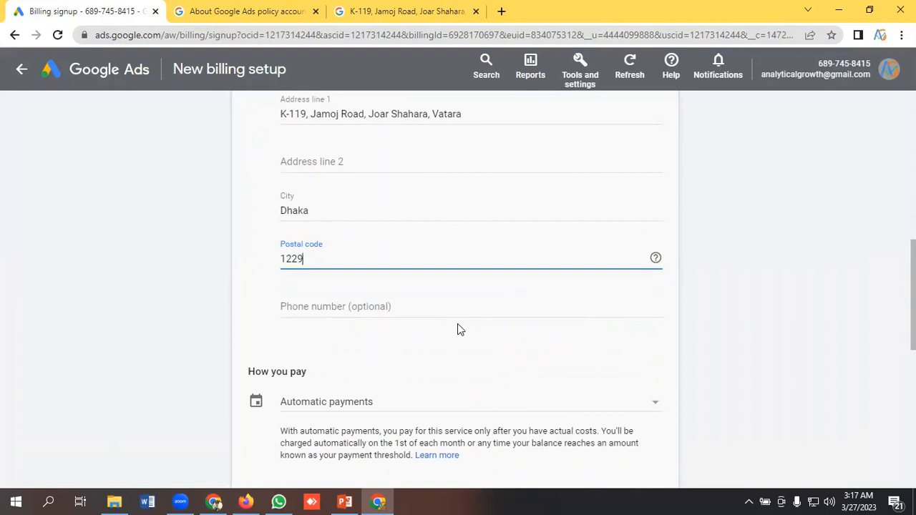
{"action": "scroll", "coordinate": [501, 315], "scroll_direction": "down", "scroll_amount": 2}
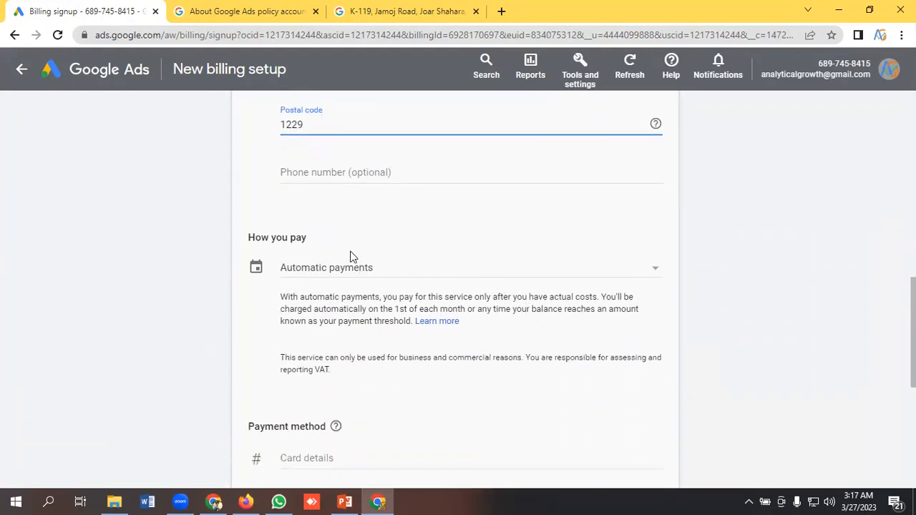
{"action": "scroll", "coordinate": [350, 252], "scroll_direction": "down", "scroll_amount": 1}
{"action": "scroll", "coordinate": [346, 254], "scroll_direction": "up", "scroll_amount": 1}
{"action": "scroll", "coordinate": [382, 247], "scroll_direction": "down", "scroll_amount": 1}
{"action": "left_click", "coordinate": [387, 207]}
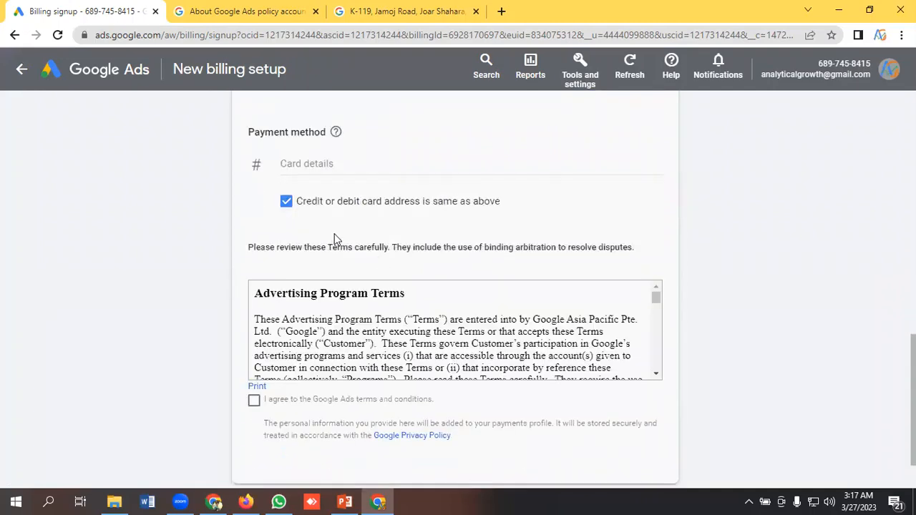
{"action": "scroll", "coordinate": [383, 247], "scroll_direction": "up", "scroll_amount": 3}
{"action": "scroll", "coordinate": [382, 258], "scroll_direction": "up", "scroll_amount": 1}
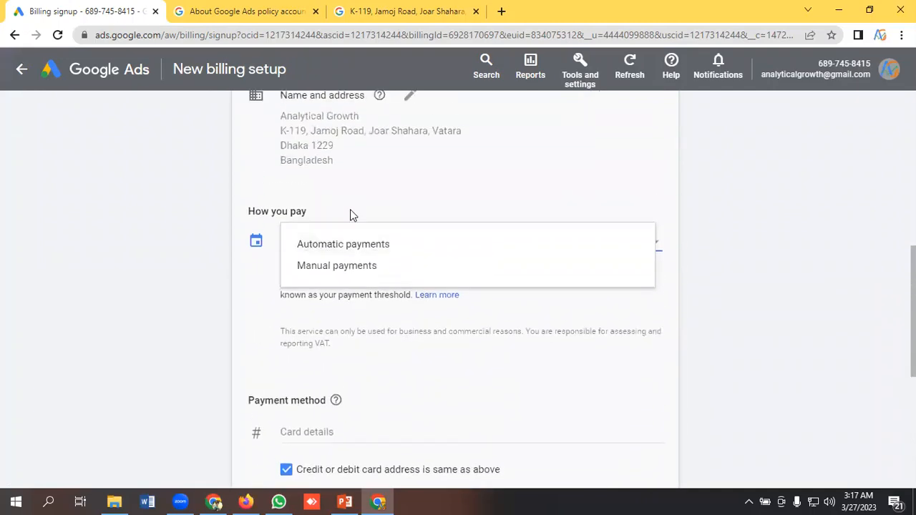
{"action": "left_click", "coordinate": [360, 247]}
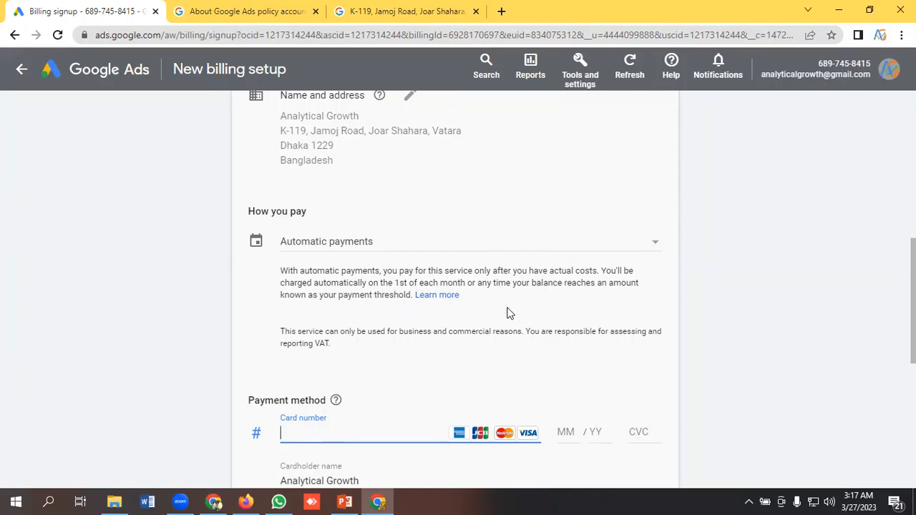
- Switch the way to pay to Manual payments
{"action": "key", "text": "shift+Tab"}
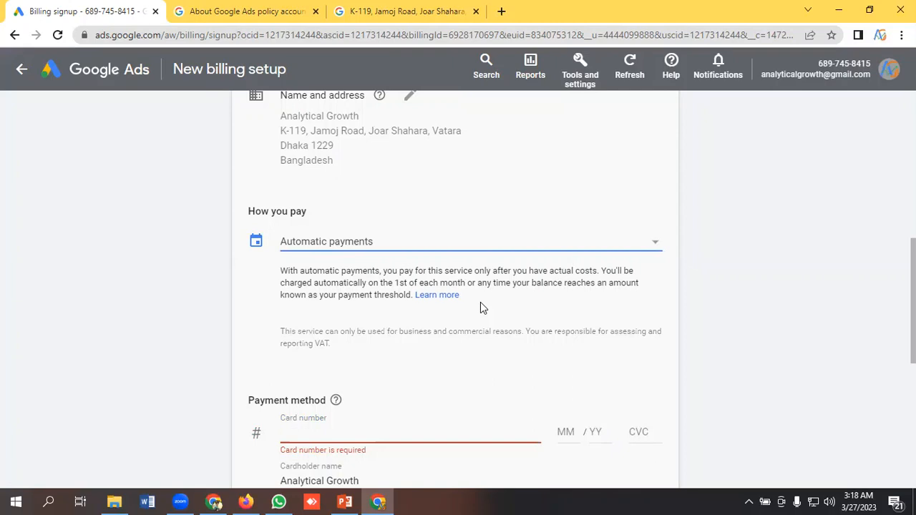
{"action": "scroll", "coordinate": [480, 306], "scroll_direction": "down", "scroll_amount": 1}
{"action": "scroll", "coordinate": [472, 307], "scroll_direction": "up", "scroll_amount": 2}
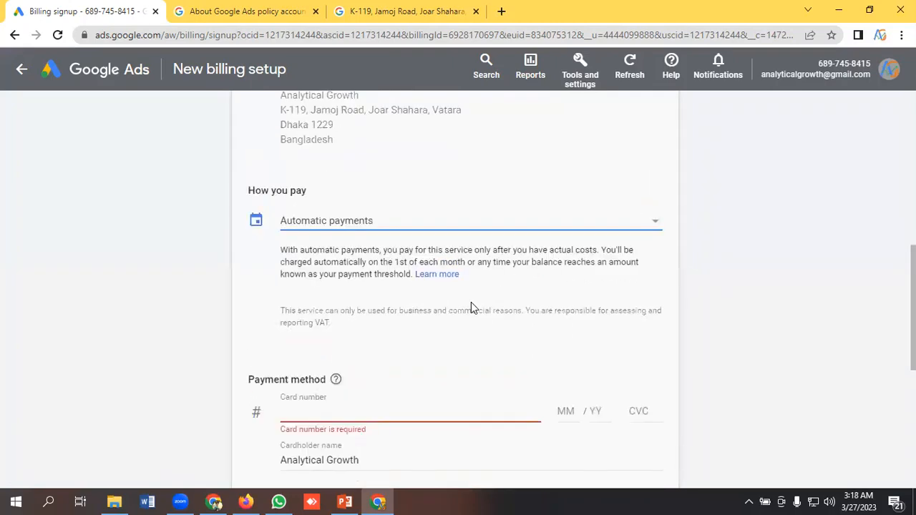
{"action": "left_click", "coordinate": [380, 313]}
{"action": "left_click", "coordinate": [344, 333]}
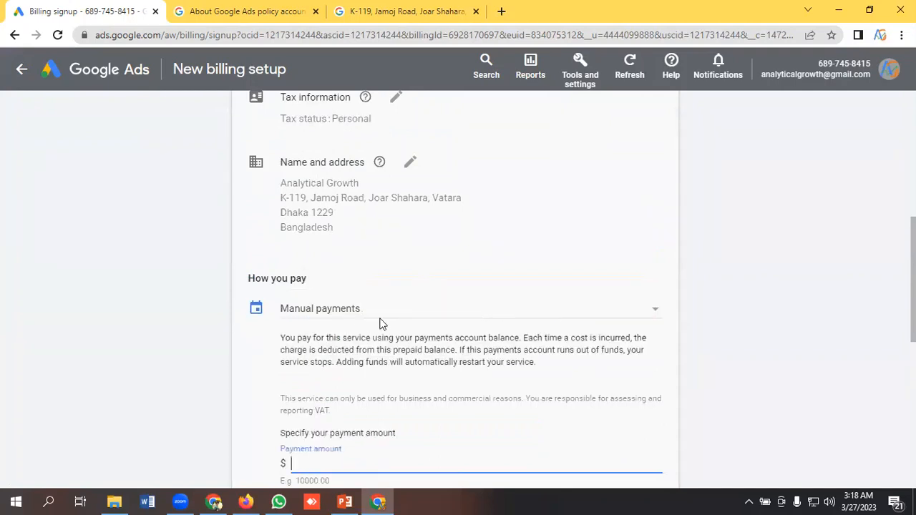
- Review the manual payments description, open the payment amount field and view the payment method section
{"action": "scroll", "coordinate": [368, 315], "scroll_direction": "down", "scroll_amount": 1}
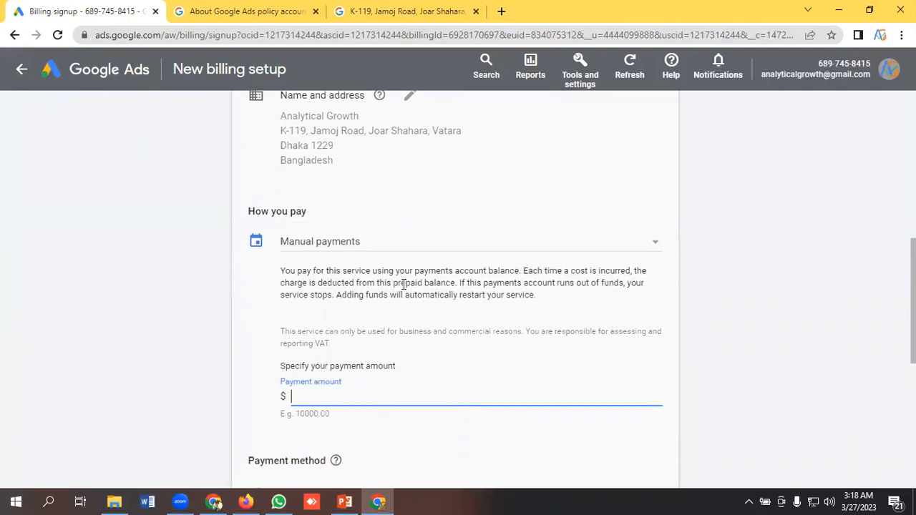
{"action": "scroll", "coordinate": [405, 294], "scroll_direction": "down", "scroll_amount": 1}
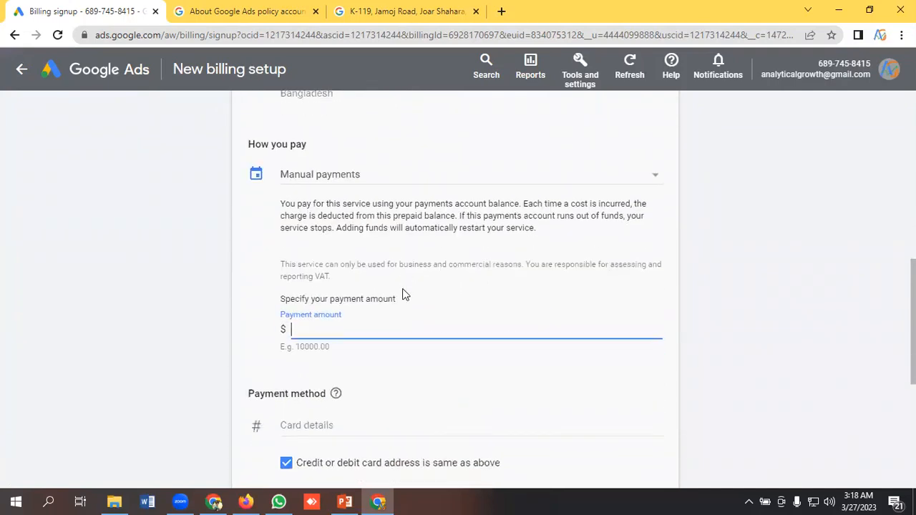
{"action": "left_click", "coordinate": [347, 328]}
{"action": "scroll", "coordinate": [351, 327], "scroll_direction": "down", "scroll_amount": 1}
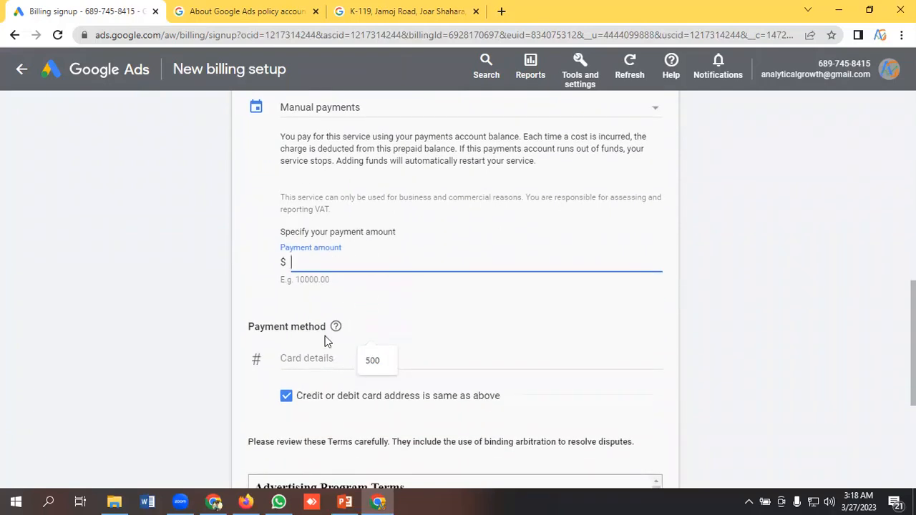
- Set the manual payment amount to $500
{"action": "scroll", "coordinate": [326, 329], "scroll_direction": "up", "scroll_amount": 1}
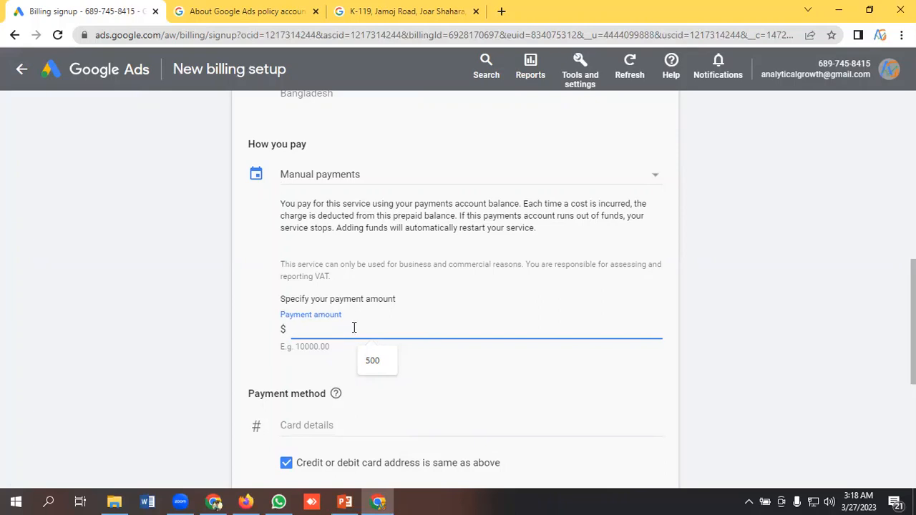
{"action": "type", "text": "500"}
{"action": "left_click", "coordinate": [240, 337]}
- Expand the card details under the payment method and visit the card number, expiry month, expiry year and CVC fields
{"action": "scroll", "coordinate": [339, 333], "scroll_direction": "down", "scroll_amount": 2}
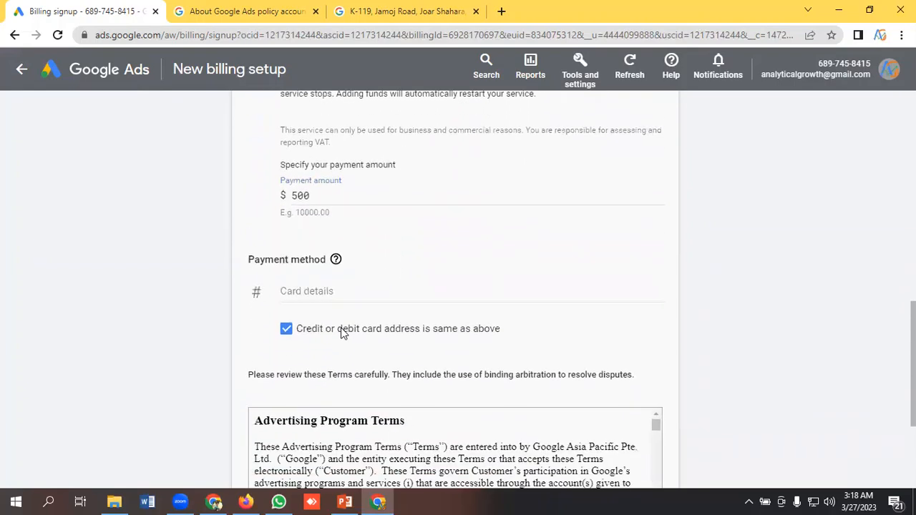
{"action": "left_click", "coordinate": [318, 295]}
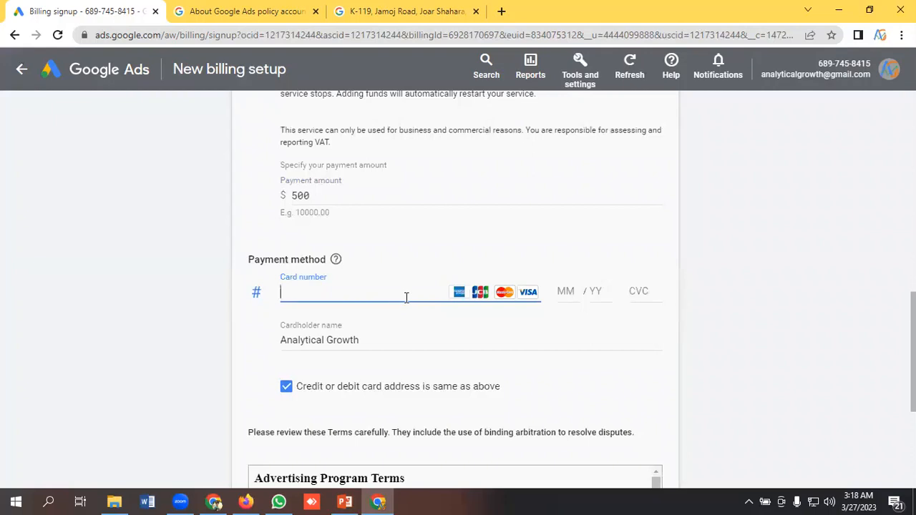
{"action": "left_click", "coordinate": [568, 294]}
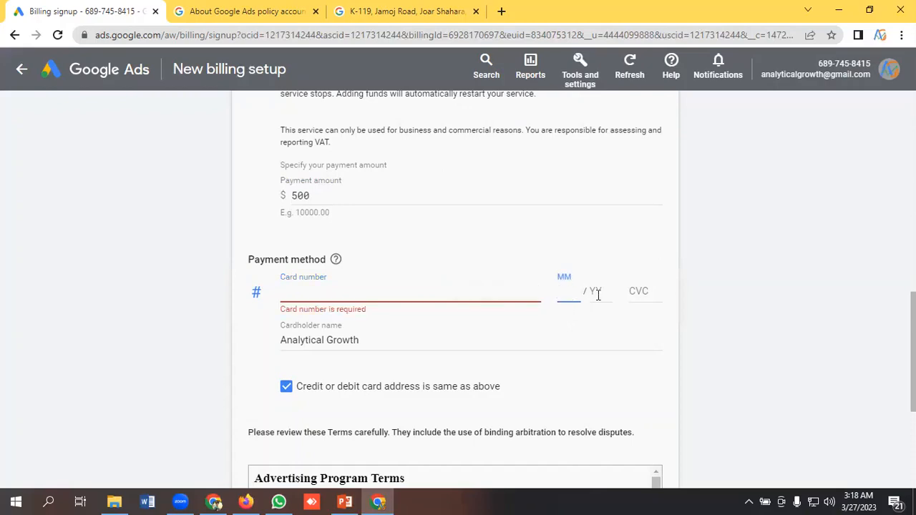
{"action": "left_click", "coordinate": [597, 292]}
{"action": "left_click", "coordinate": [644, 292]}
- Agree to the Google Ads terms and conditions and try to submit the billing setup
{"action": "scroll", "coordinate": [326, 293], "scroll_direction": "down", "scroll_amount": 4}
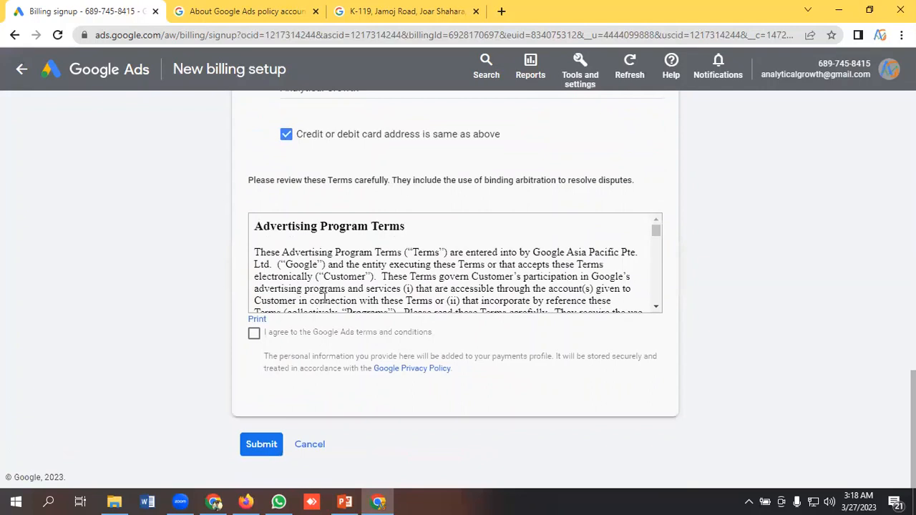
{"action": "left_click", "coordinate": [254, 334]}
{"action": "left_click", "coordinate": [261, 451]}
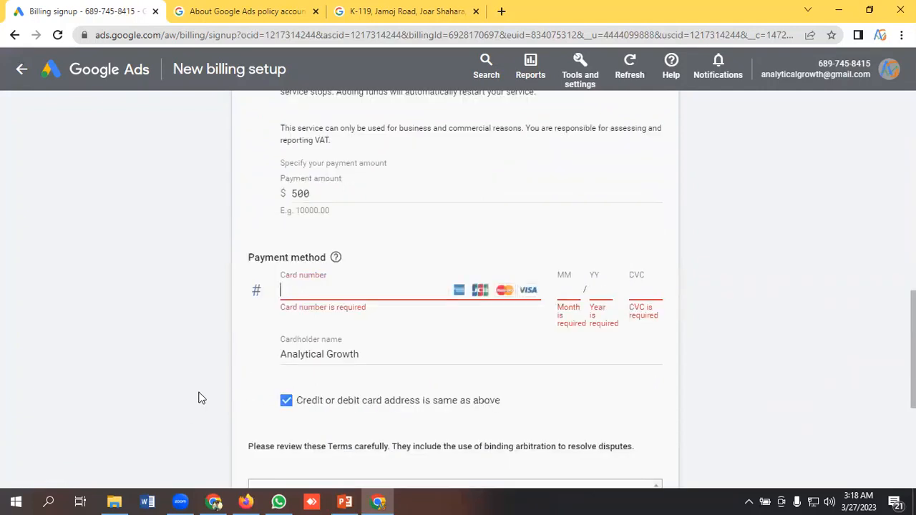
- Review the whole payments setup form, from billing country and customer info through the card fields to the advertising program terms
{"action": "scroll", "coordinate": [380, 381], "scroll_direction": "up", "scroll_amount": 3}
{"action": "scroll", "coordinate": [379, 380], "scroll_direction": "up", "scroll_amount": 6}
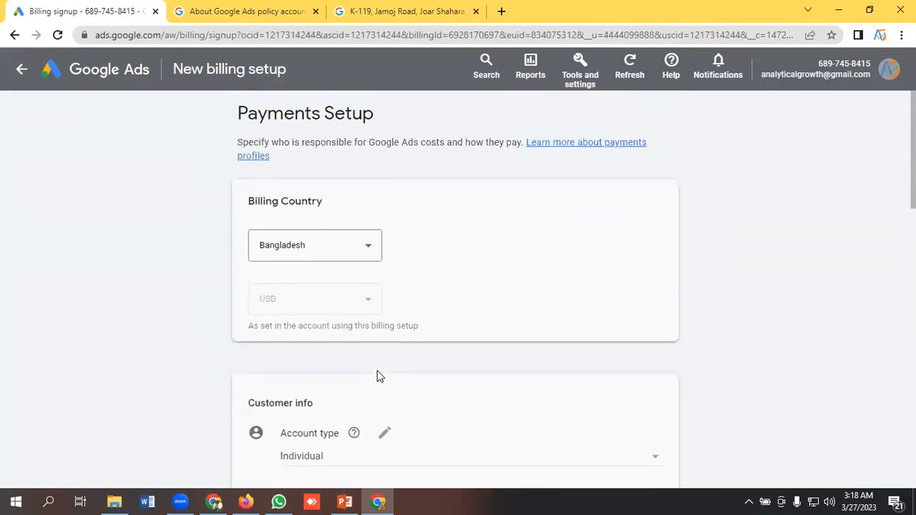
{"action": "scroll", "coordinate": [378, 379], "scroll_direction": "down", "scroll_amount": 9}
{"action": "scroll", "coordinate": [378, 378], "scroll_direction": "down", "scroll_amount": 5}
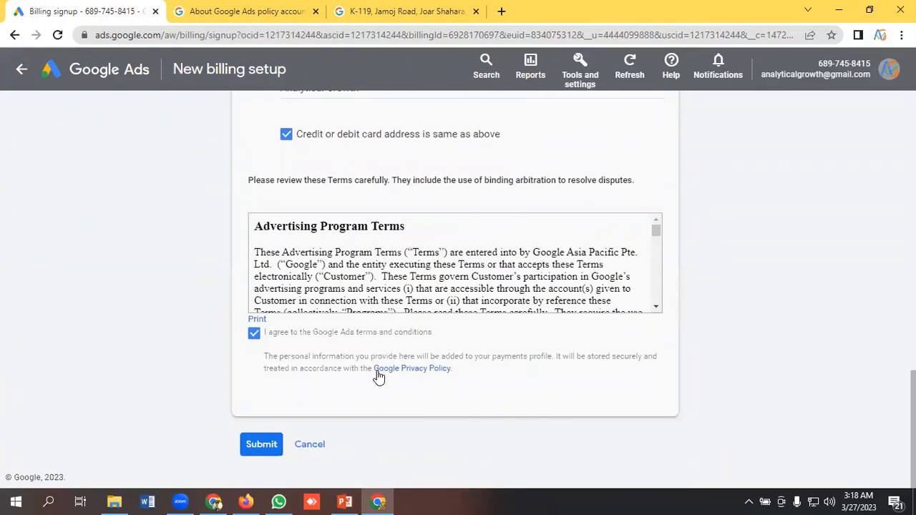
{"action": "scroll", "coordinate": [379, 377], "scroll_direction": "up", "scroll_amount": 5}
{"action": "scroll", "coordinate": [378, 374], "scroll_direction": "down", "scroll_amount": 2}
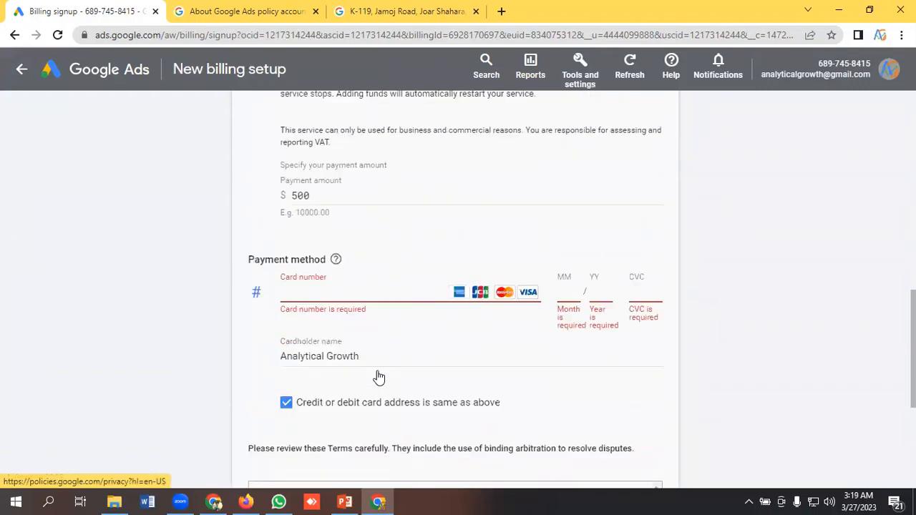
{"action": "left_click", "coordinate": [332, 289]}
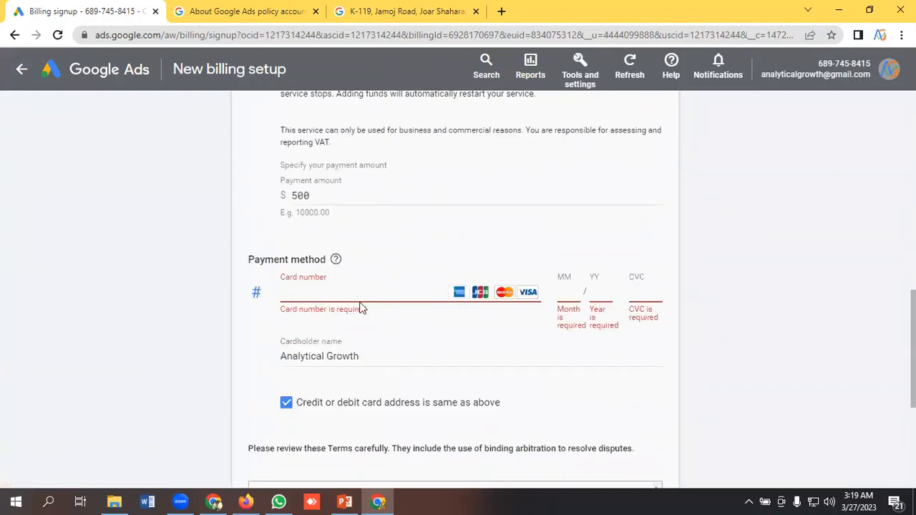
{"action": "scroll", "coordinate": [322, 293], "scroll_direction": "down", "scroll_amount": 6}
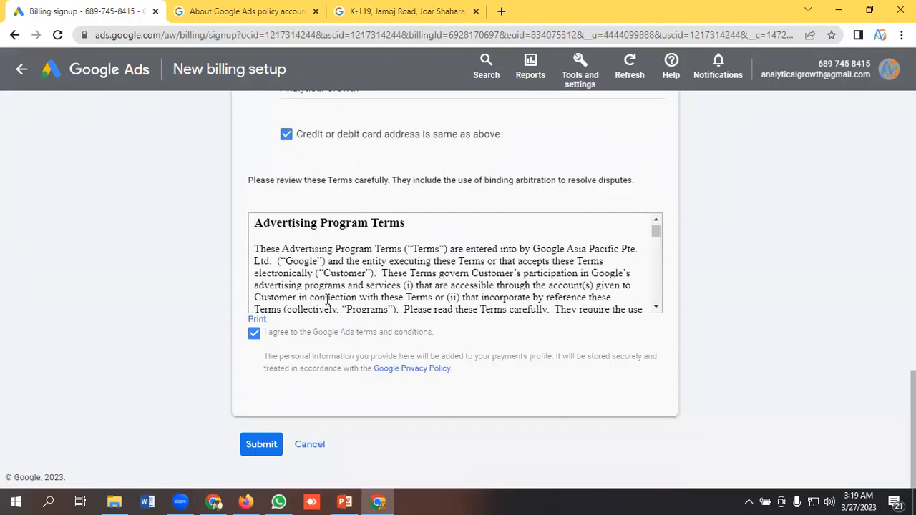
{"action": "scroll", "coordinate": [319, 346], "scroll_direction": "up", "scroll_amount": 9}
{"action": "scroll", "coordinate": [320, 351], "scroll_direction": "down", "scroll_amount": 5}
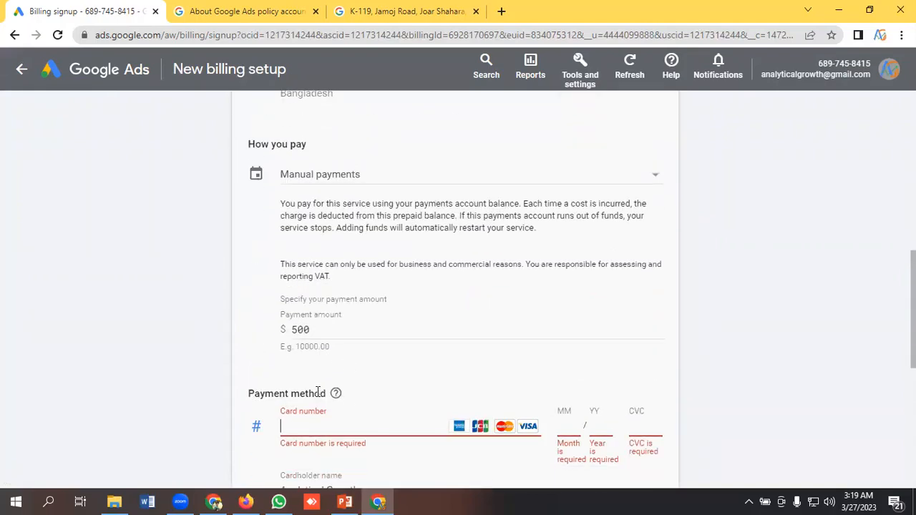
{"action": "scroll", "coordinate": [372, 340], "scroll_direction": "up", "scroll_amount": 5}
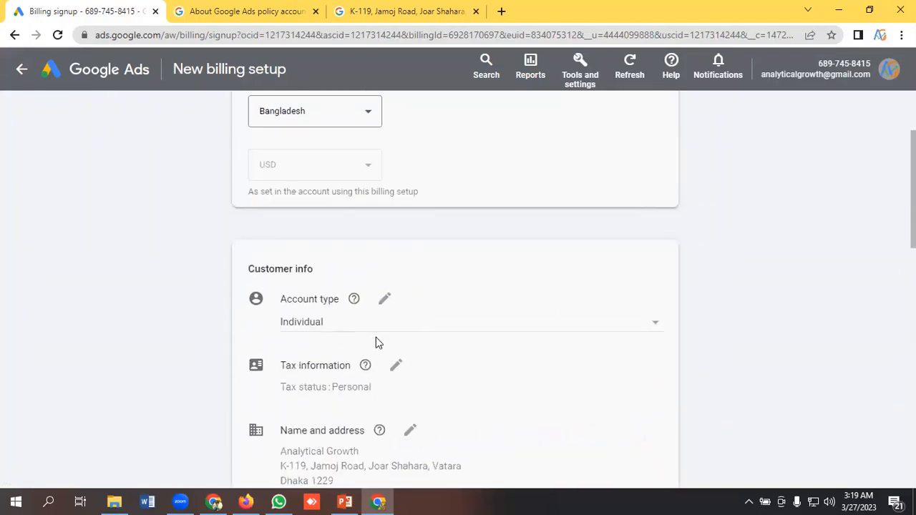
{"action": "scroll", "coordinate": [366, 331], "scroll_direction": "down", "scroll_amount": 10}
{"action": "scroll", "coordinate": [367, 332], "scroll_direction": "down", "scroll_amount": 2}
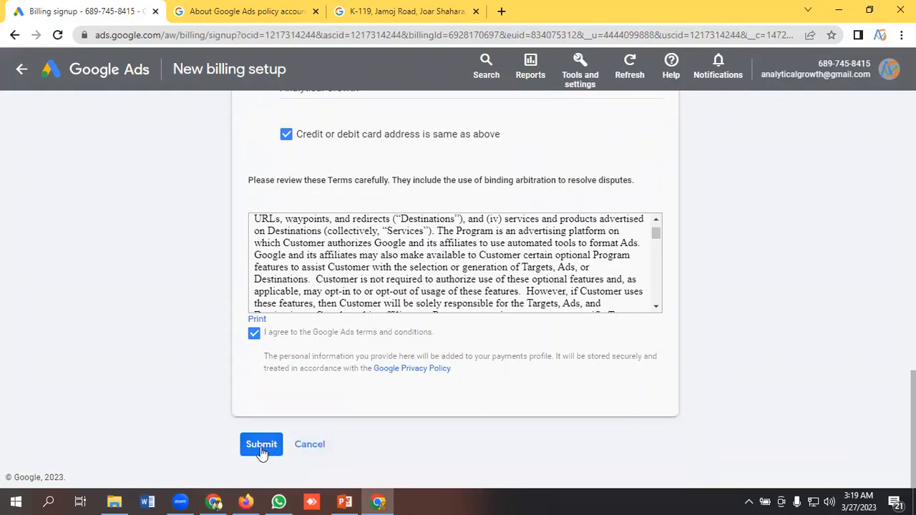
{"action": "scroll", "coordinate": [403, 376], "scroll_direction": "up", "scroll_amount": 15}
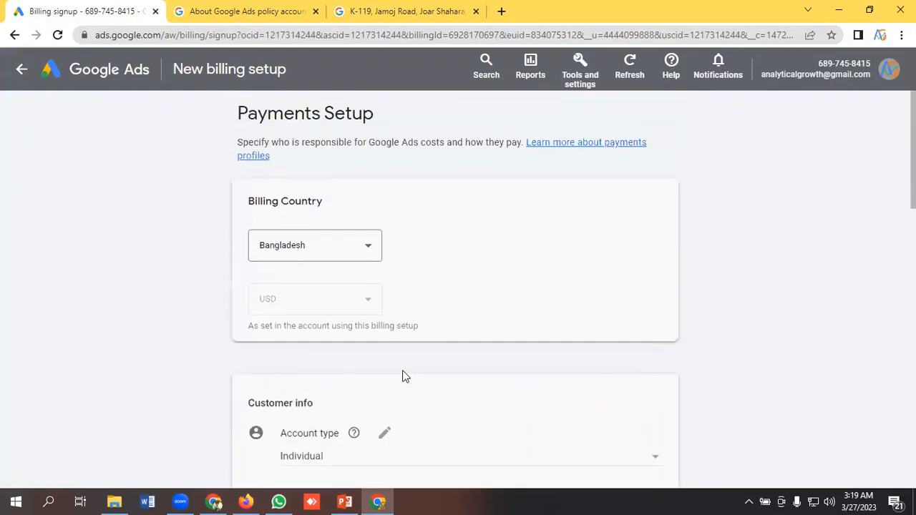